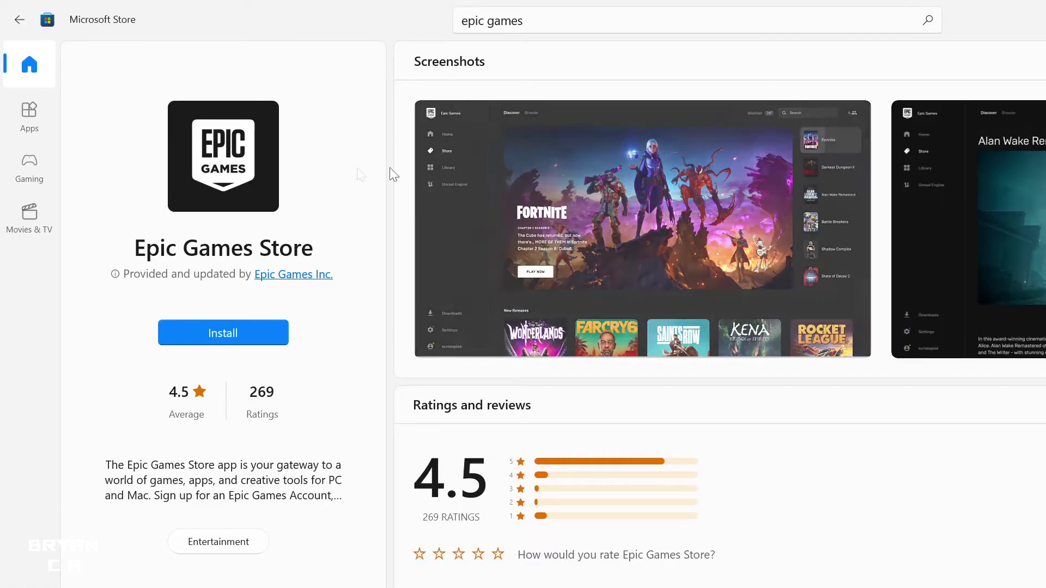
# Install the Epic Games Store app, then bring up Start showing Epic Games Launcher under Recently added
pyautogui.click(250, 340)
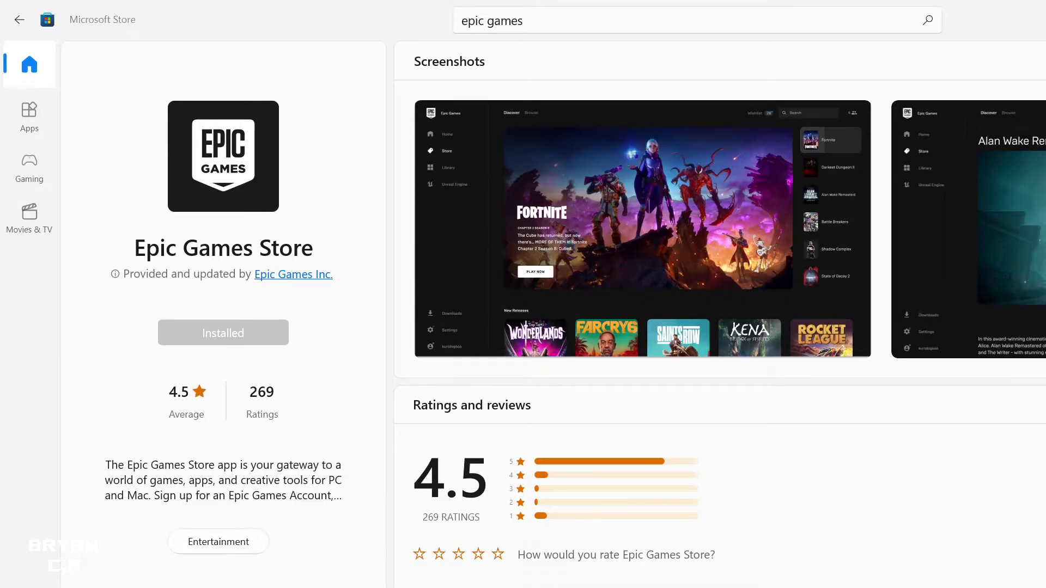
pyautogui.press('super')
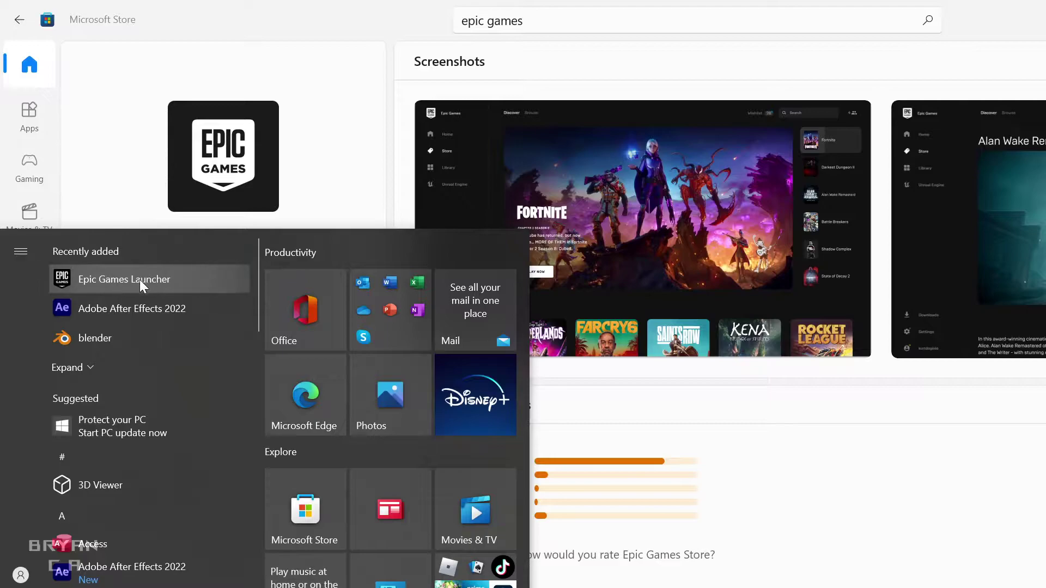
# Launch Epic Games Launcher from Recently added and go to its Library of owned games
pyautogui.click(140, 280)
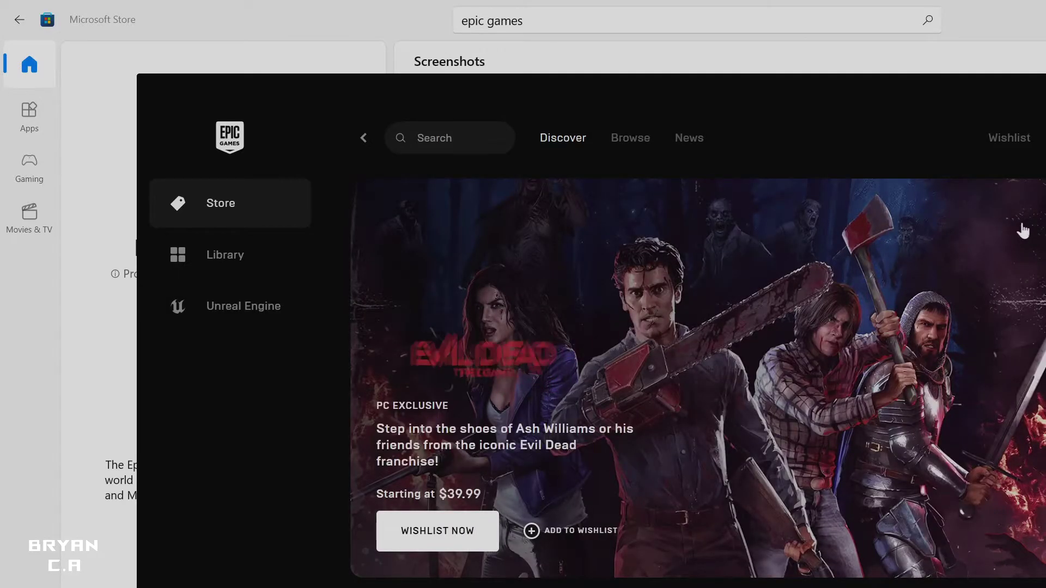
pyautogui.click(200, 261)
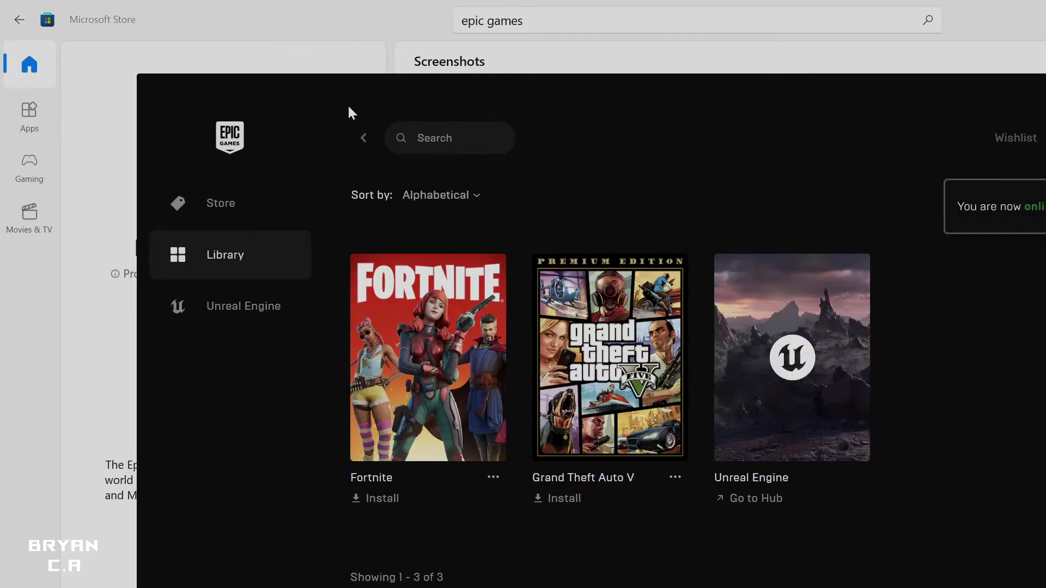
# Install Fortnite to E:\Fortnite on New Volume (E:)
pyautogui.click(399, 384)
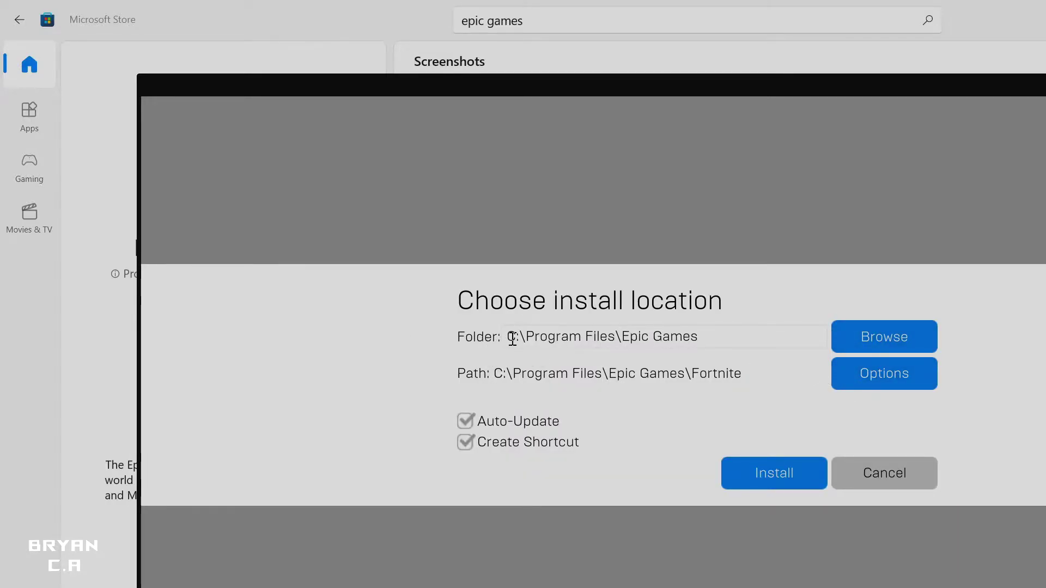
pyautogui.click(880, 339)
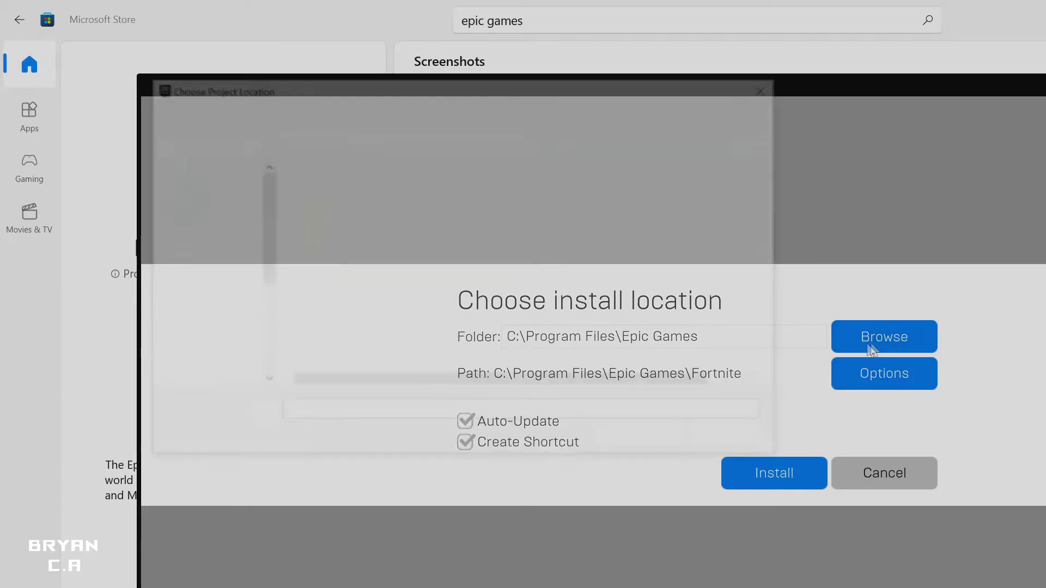
pyautogui.click(213, 325)
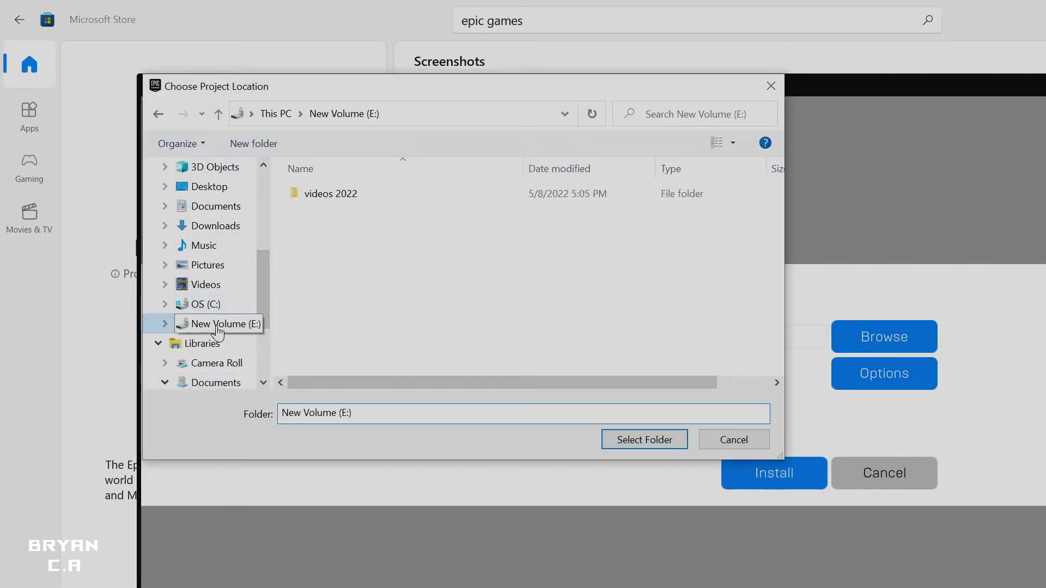
pyautogui.click(643, 441)
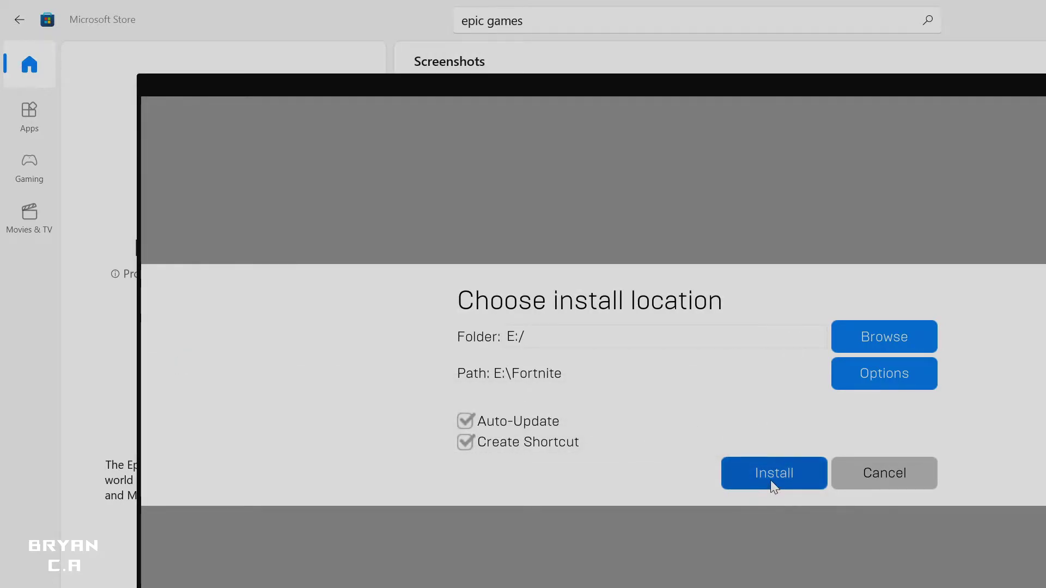
pyautogui.click(770, 479)
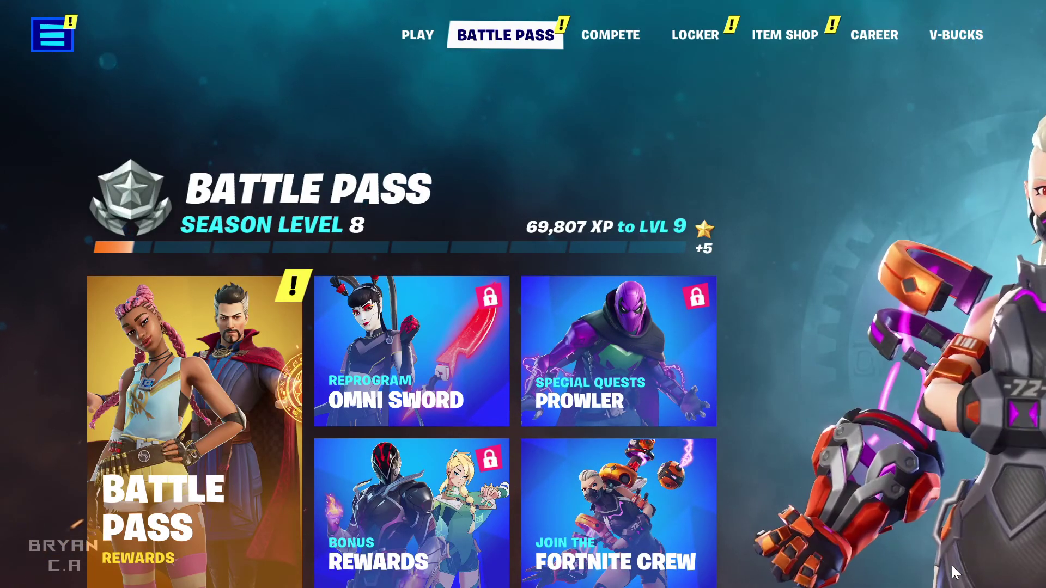
# Lower the volume to 16, switch to the PLAY lobby, and decline GeForce Experience highlight capture
pyautogui.press('XF86AudioLowerVolume')
pyautogui.press('XF86AudioLowerVolume')
pyautogui.press('XF86AudioLowerVolume')
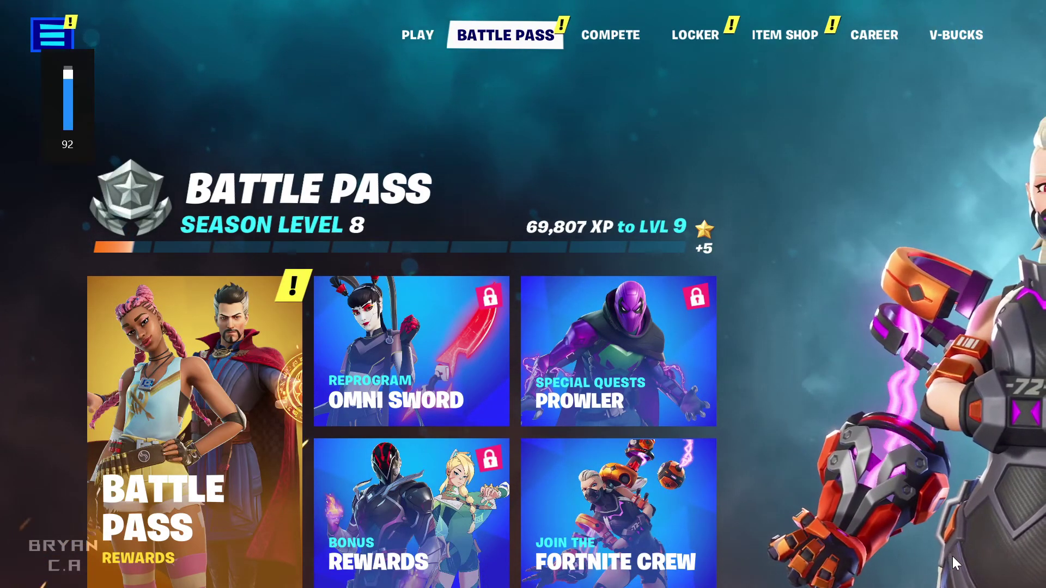
pyautogui.press('XF86AudioLowerVolume')
pyautogui.press('XF86AudioLowerVolume')
pyautogui.press('XF86AudioLowerVolume')
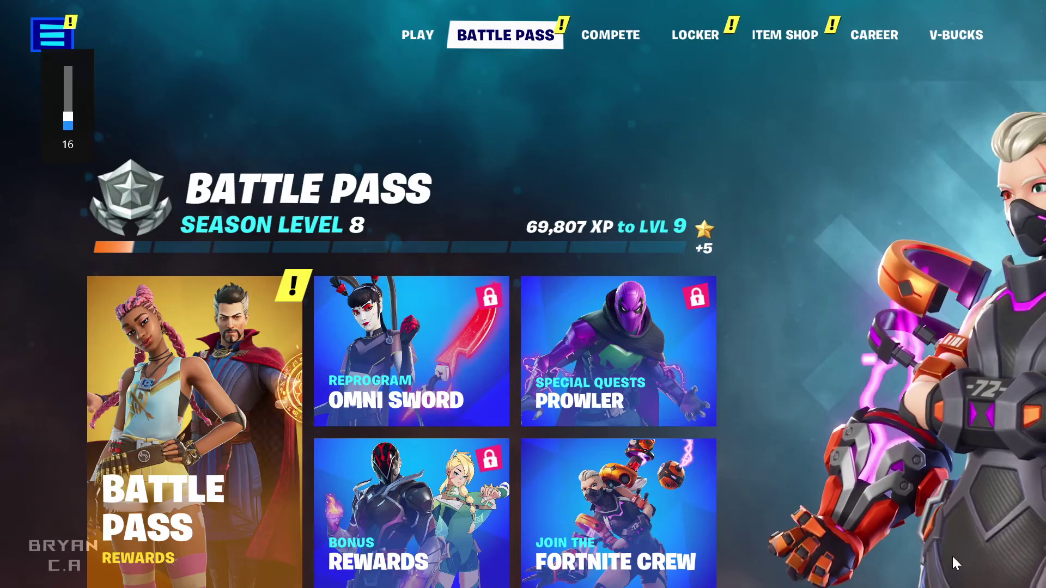
pyautogui.press('Escape')
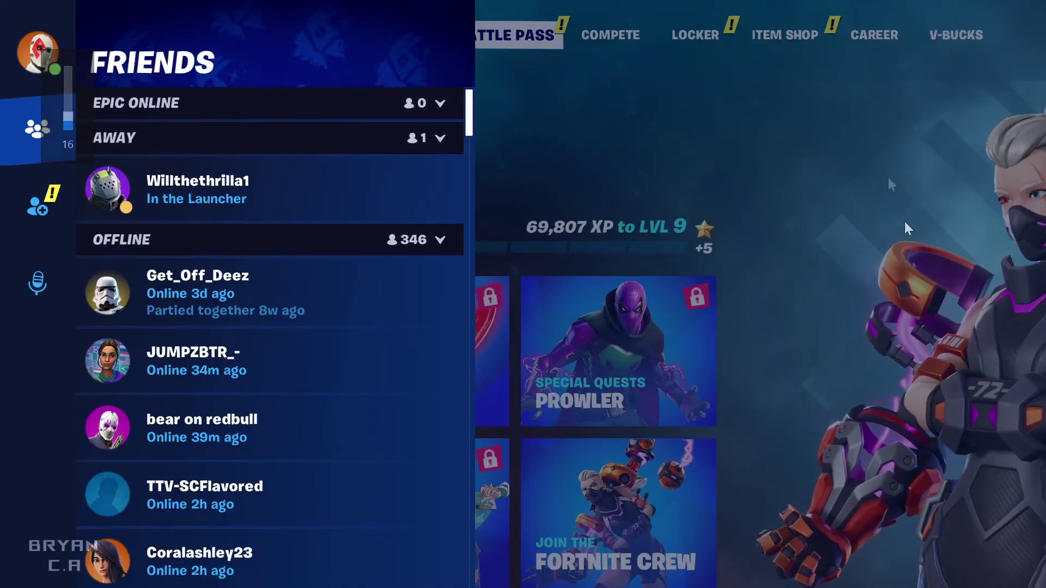
pyautogui.press('Escape')
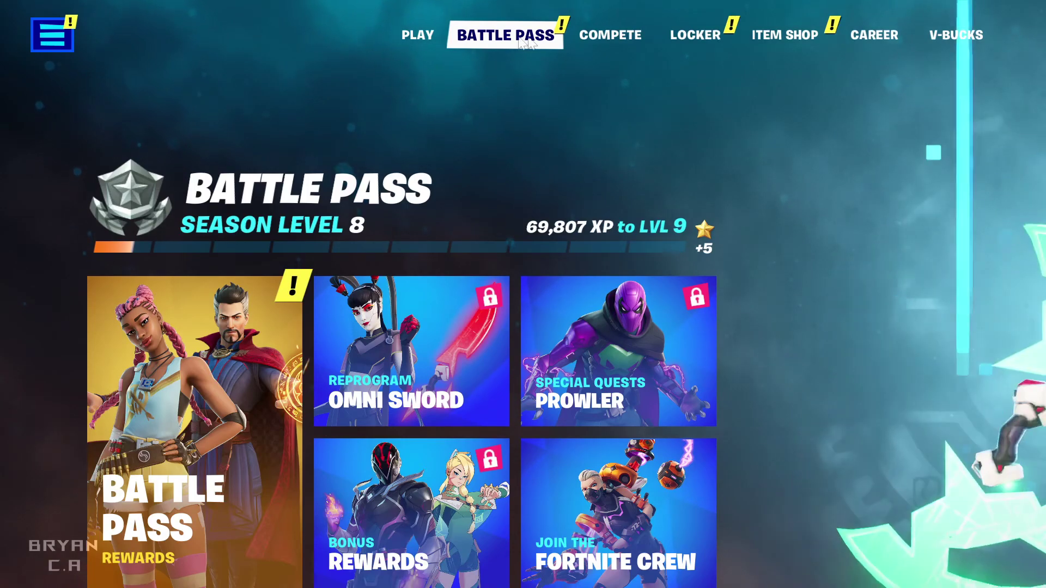
pyautogui.click(433, 39)
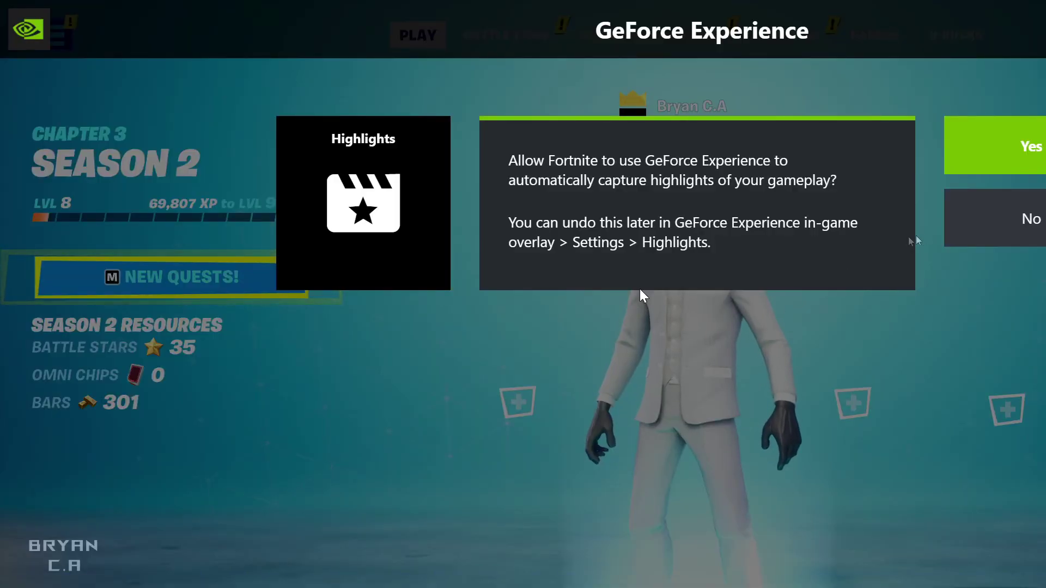
pyautogui.click(1001, 230)
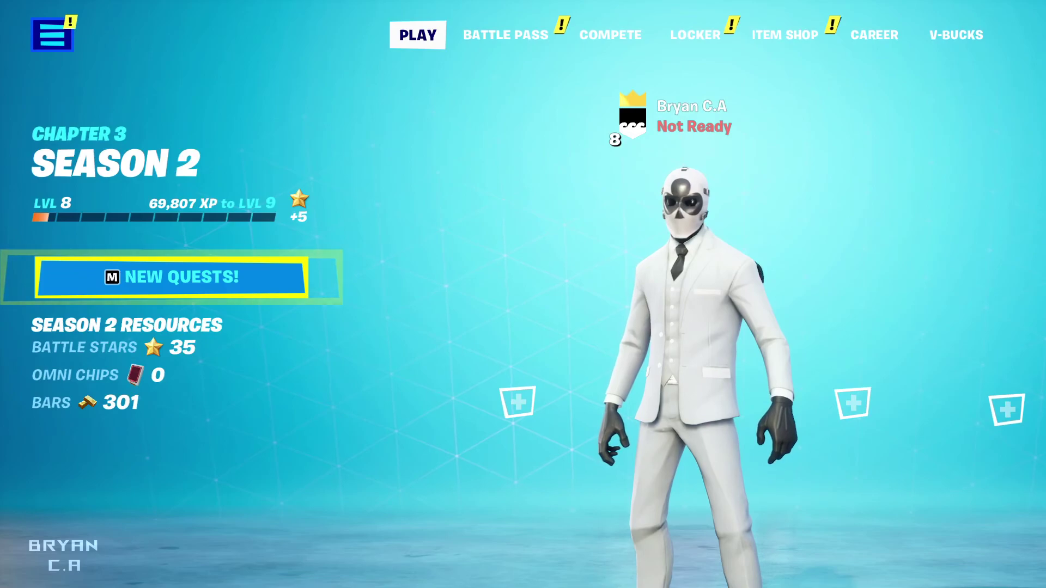